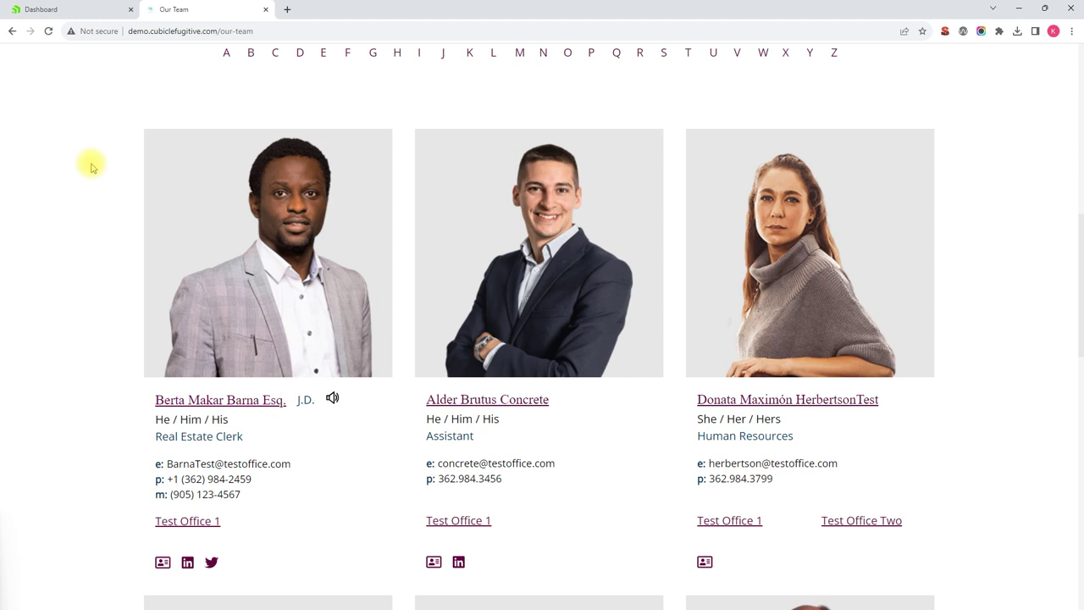
Go from the Sitefinity dashboard to the Content > Images library
{"action": "scroll", "coordinate": [114, 203], "scroll_direction": "down", "scroll_amount": 1}
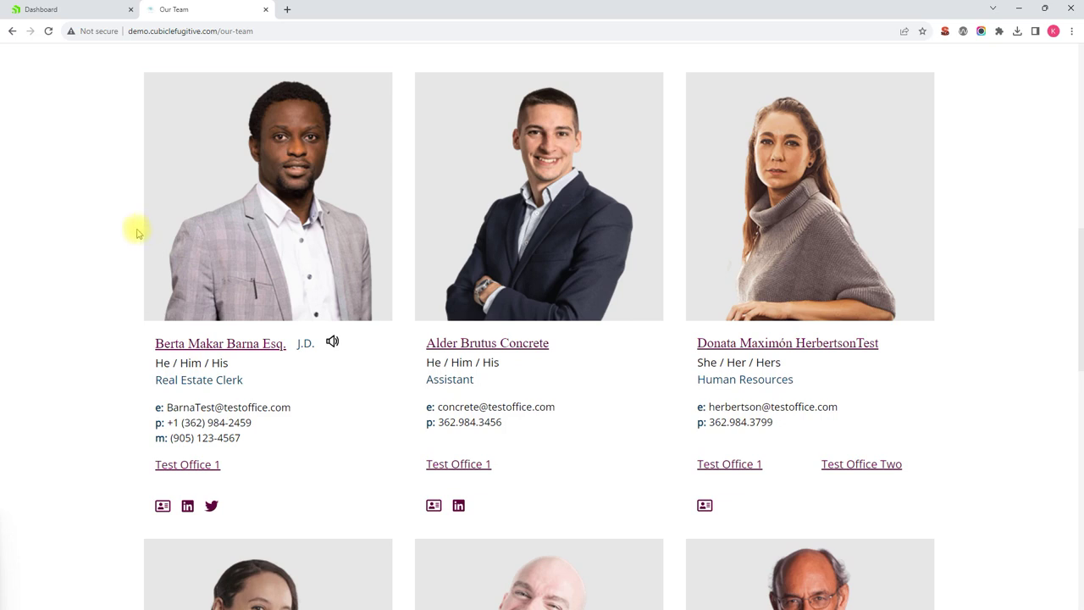
{"action": "mouse_move", "coordinate": [191, 199]}
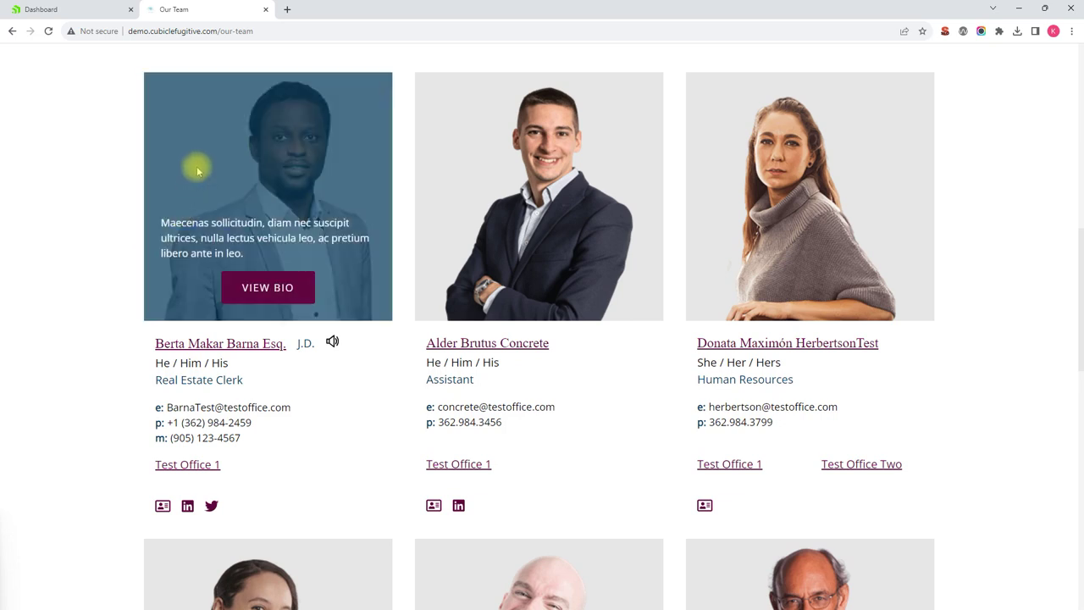
{"action": "left_click", "coordinate": [84, 11]}
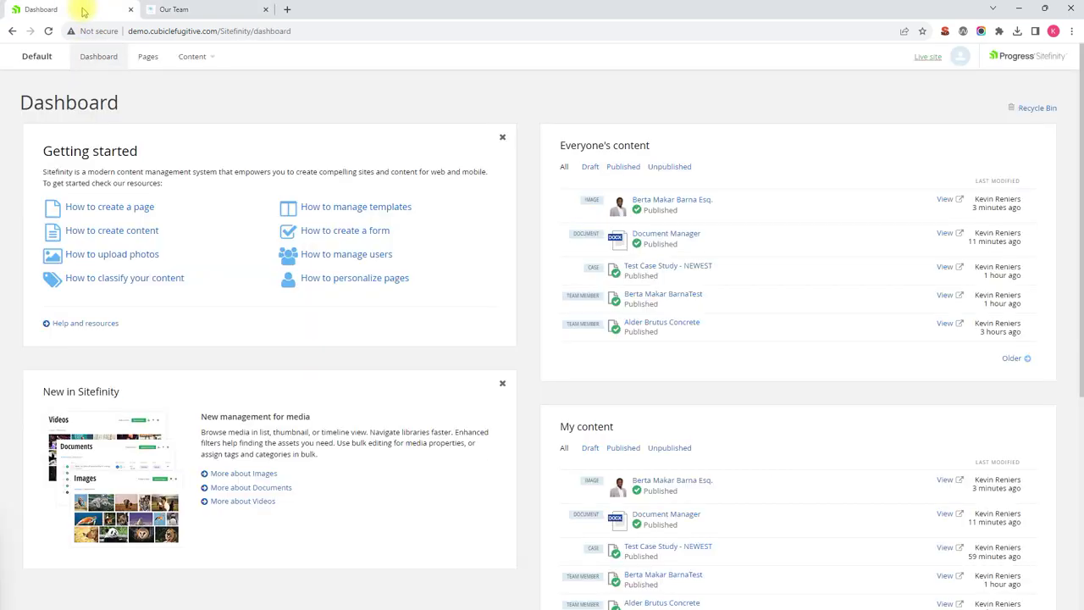
{"action": "left_click", "coordinate": [194, 54]}
{"action": "left_click", "coordinate": [194, 99]}
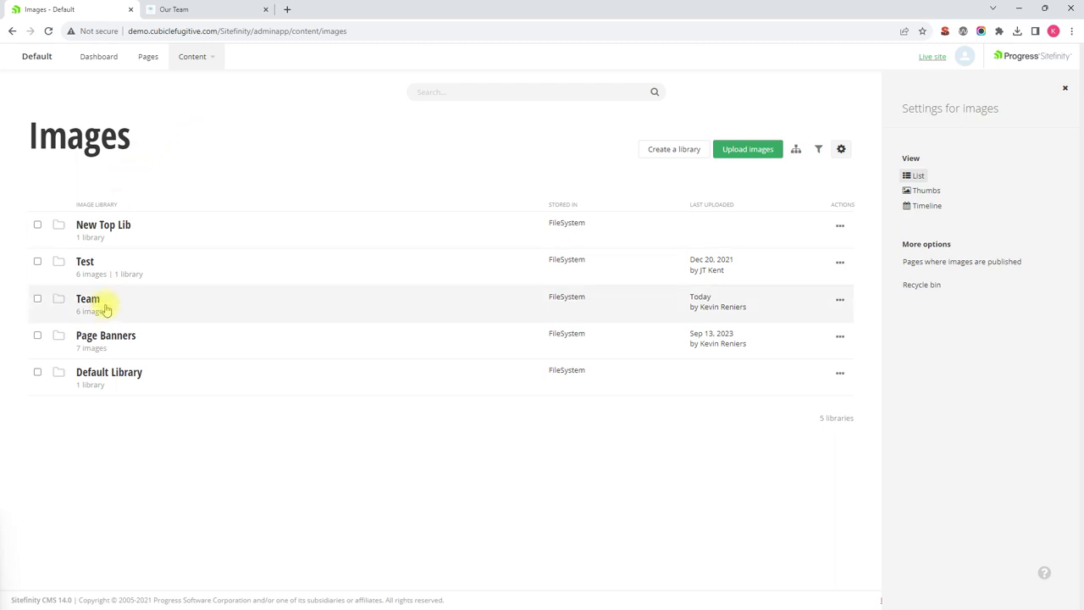
Search the library for the team member's first name and open the matching photo
{"action": "left_click", "coordinate": [509, 91]}
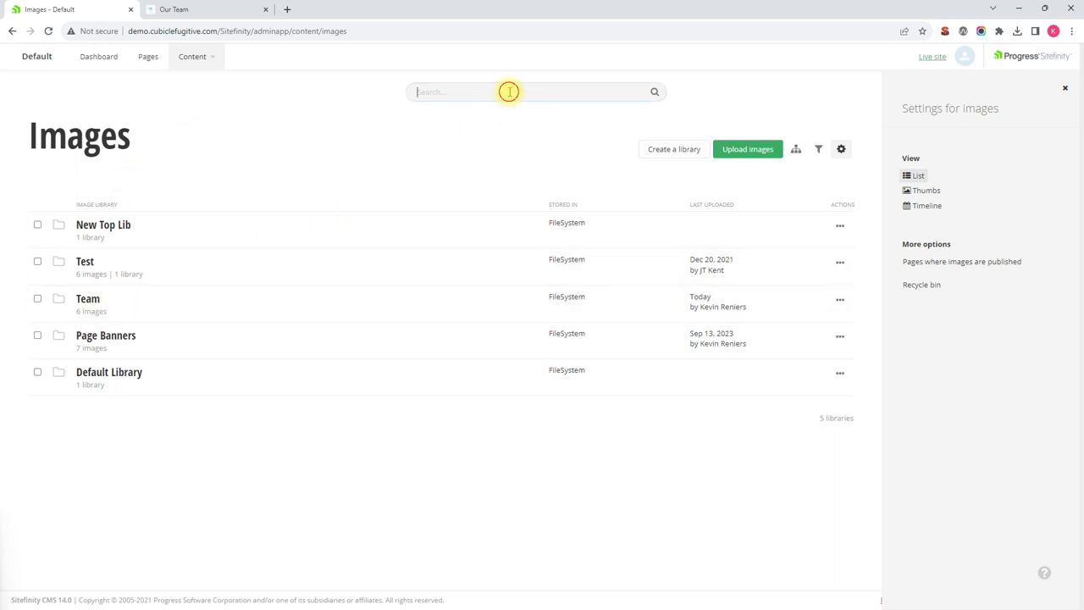
{"action": "type", "text": "Berta"}
{"action": "key", "text": "Return"}
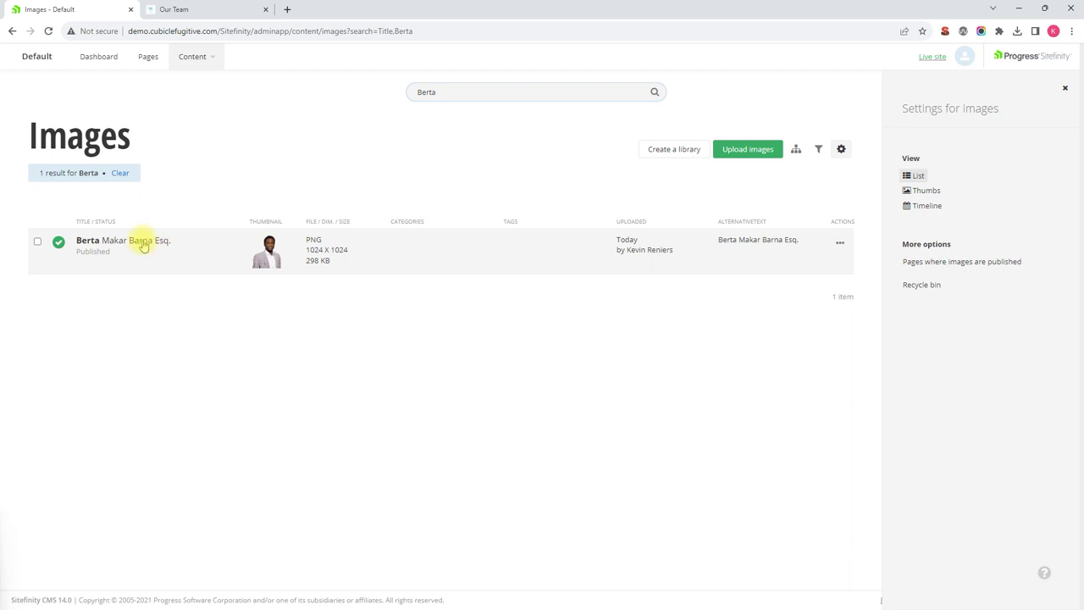
{"action": "left_click", "coordinate": [119, 242]}
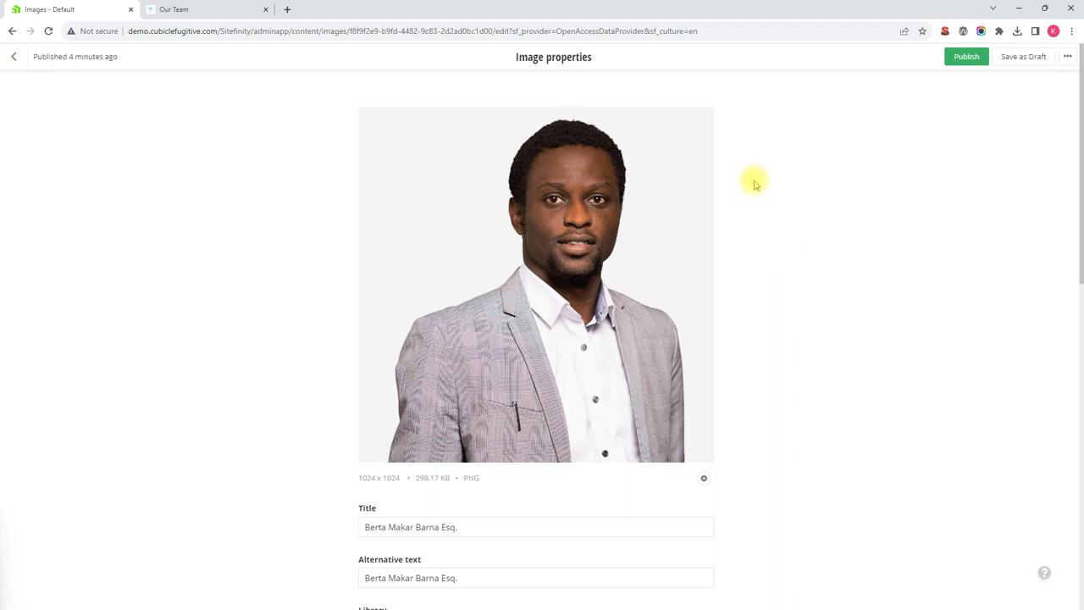
Open the photo's file URL in a new browser tab, then return to Image properties
{"action": "scroll", "coordinate": [736, 201], "scroll_direction": "down", "scroll_amount": 9}
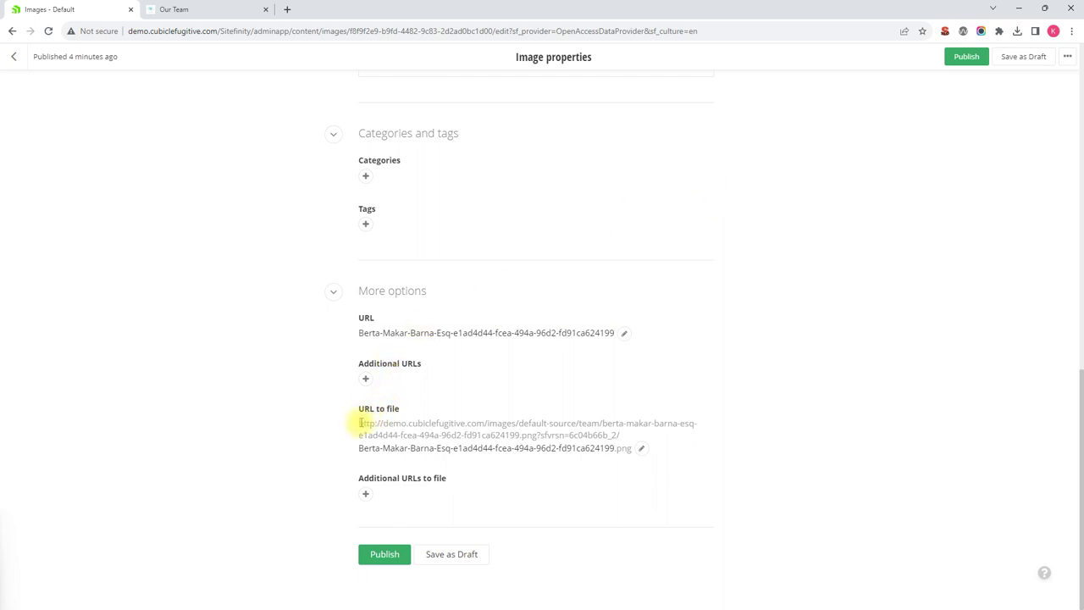
{"action": "left_click_drag", "start_coordinate": [358, 423], "coordinate": [631, 459]}
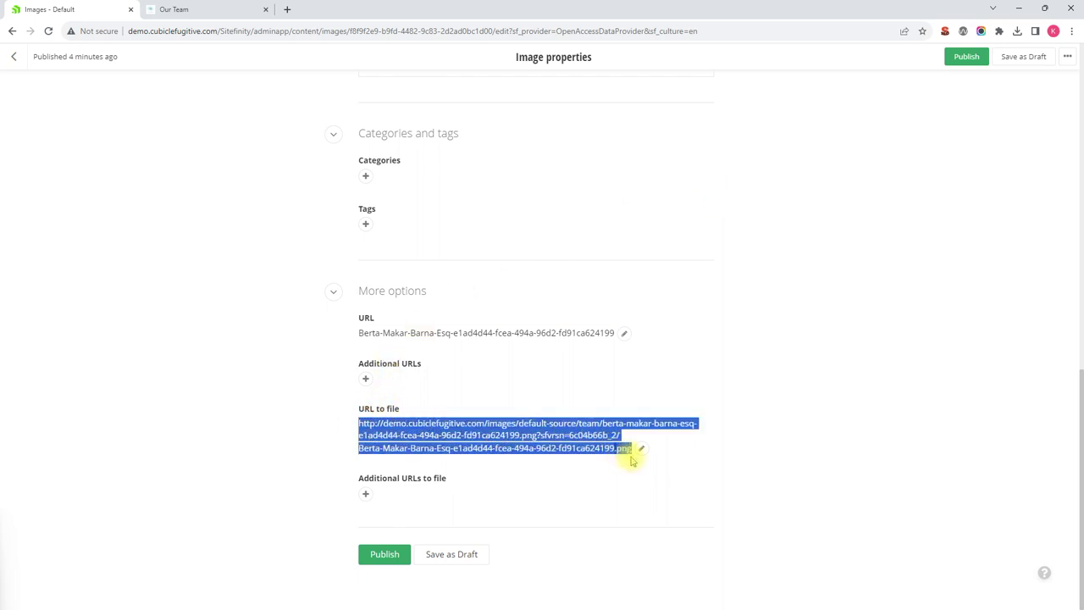
{"action": "left_click", "coordinate": [287, 9]}
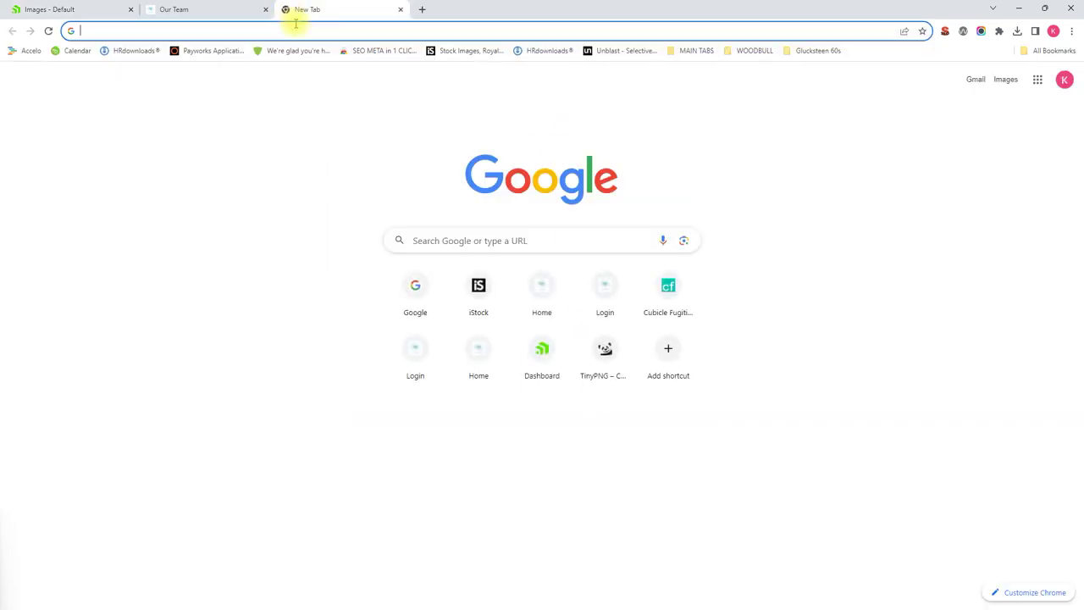
{"action": "type", "text": "demo.cubiclefugitive.com/images/default-source/team/berta-makar-barna-esq-e1ad4d44-fcea-494a-96d2-fd91ca624199.png?sfvrsn=6c04b66b_2/Berta-Makar-Barna-Esq-e1ad4d44-fcea-494a-96d2-fd91ca624199.png"}
{"action": "key", "text": "Return"}
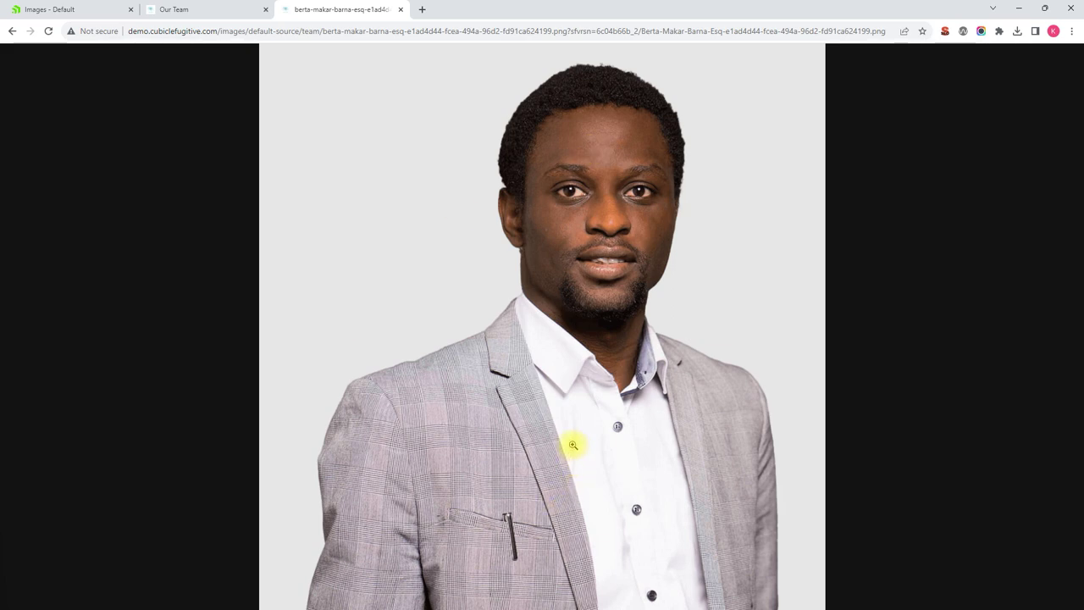
{"action": "left_click", "coordinate": [81, 10]}
Choose Replace file from the photo's Image settings gear menu
{"action": "left_click", "coordinate": [719, 334]}
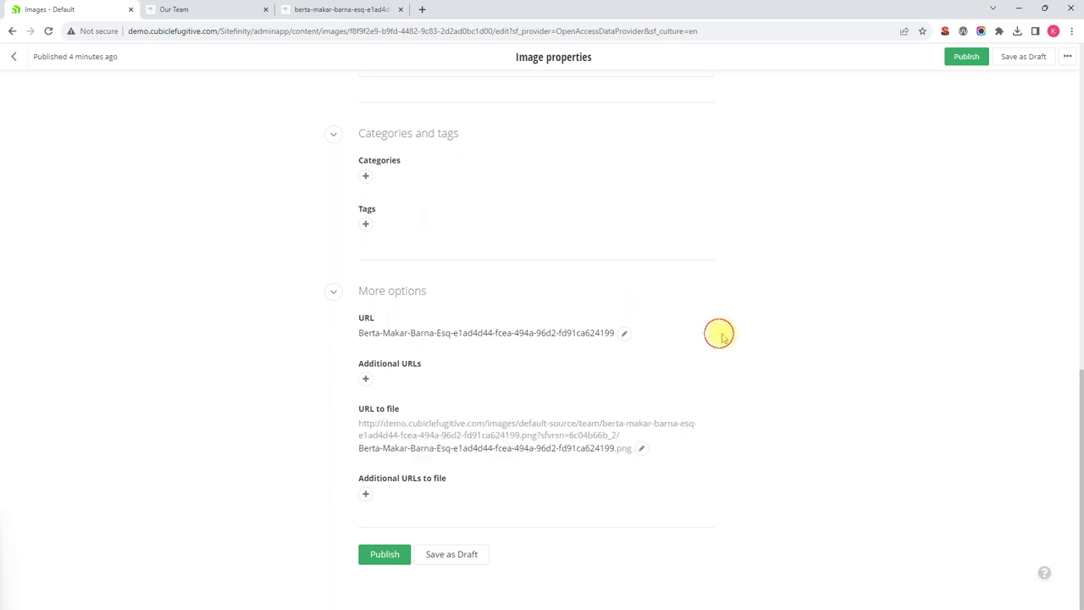
{"action": "scroll", "coordinate": [774, 341], "scroll_direction": "up", "scroll_amount": 8}
{"action": "scroll", "coordinate": [774, 341], "scroll_direction": "up", "scroll_amount": 1}
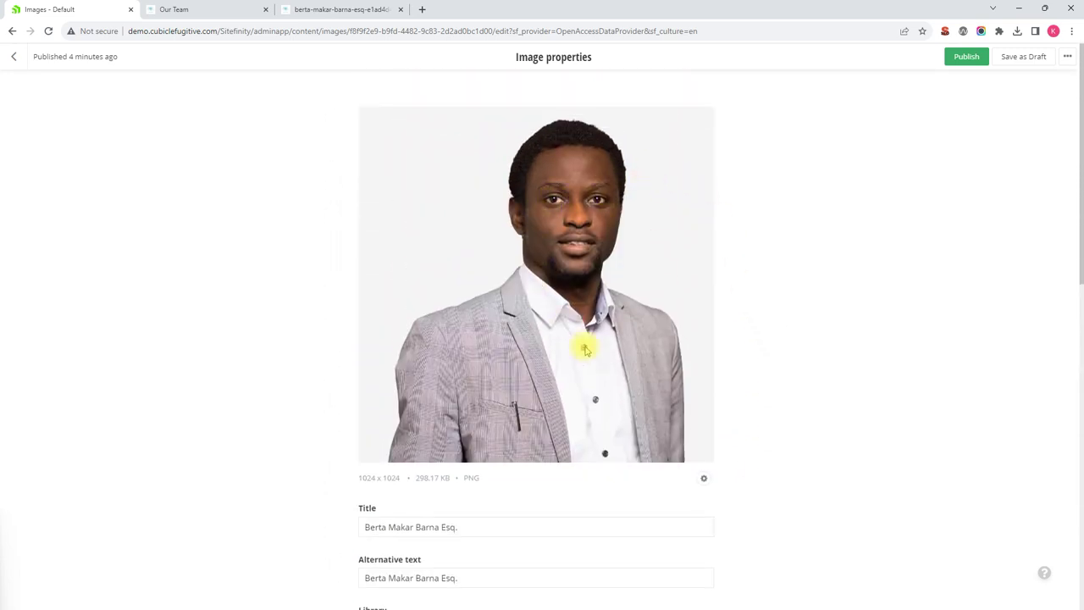
{"action": "left_click", "coordinate": [704, 481]}
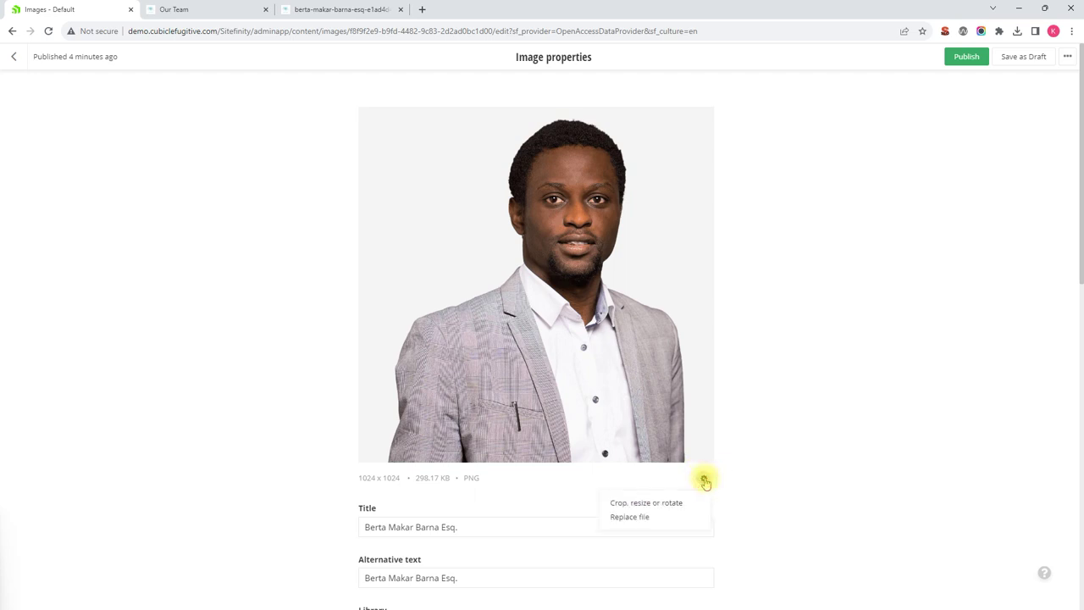
{"action": "left_click", "coordinate": [637, 521]}
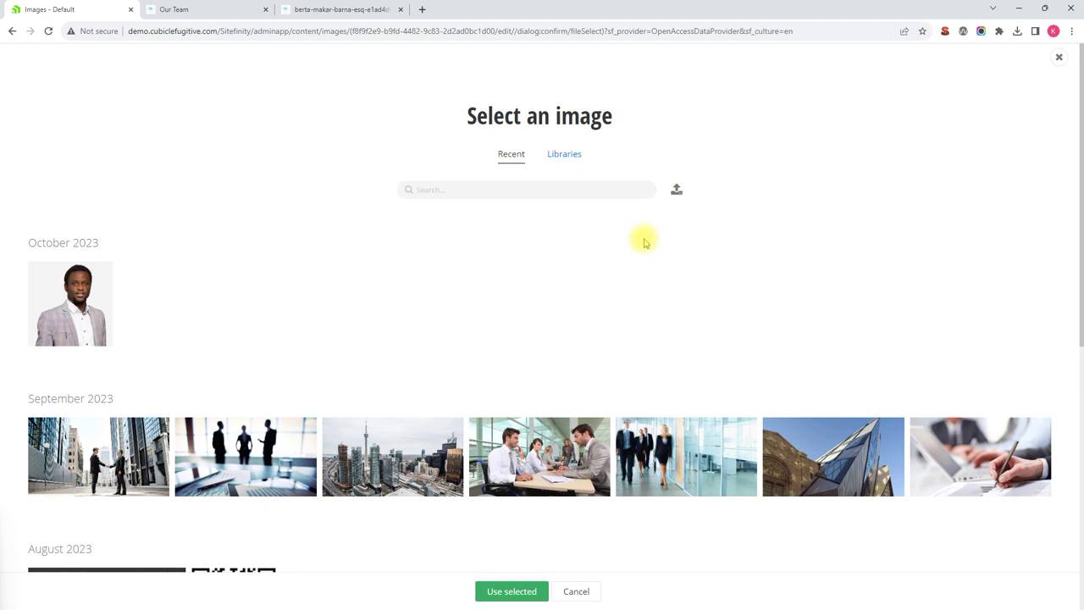
Upload Team-Sample-5 from the computer as the replacement file
{"action": "left_click", "coordinate": [677, 192]}
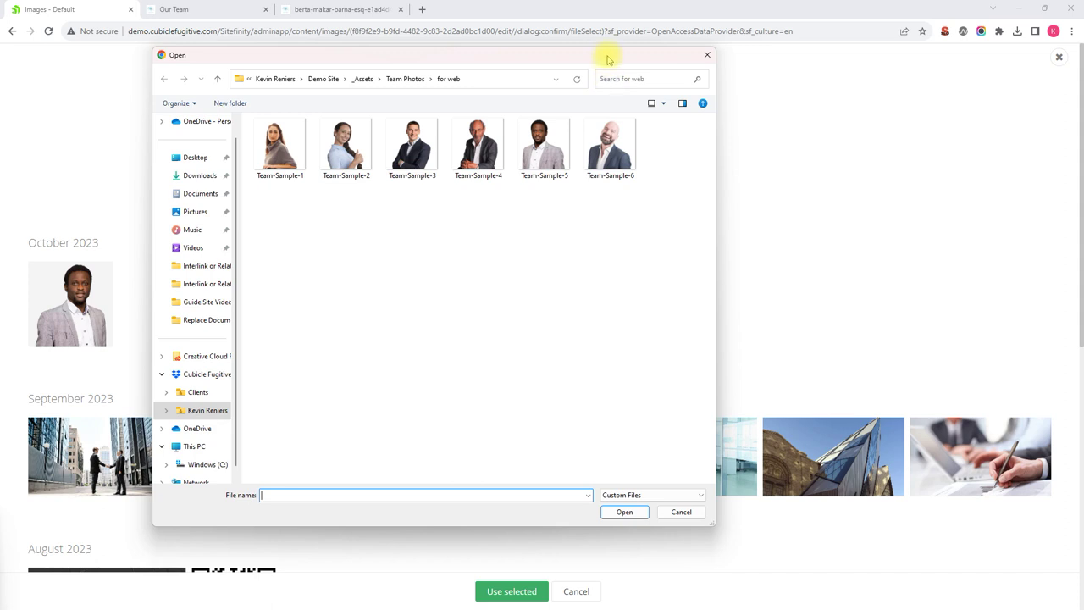
{"action": "left_click_drag", "start_coordinate": [610, 55], "coordinate": [668, 77]}
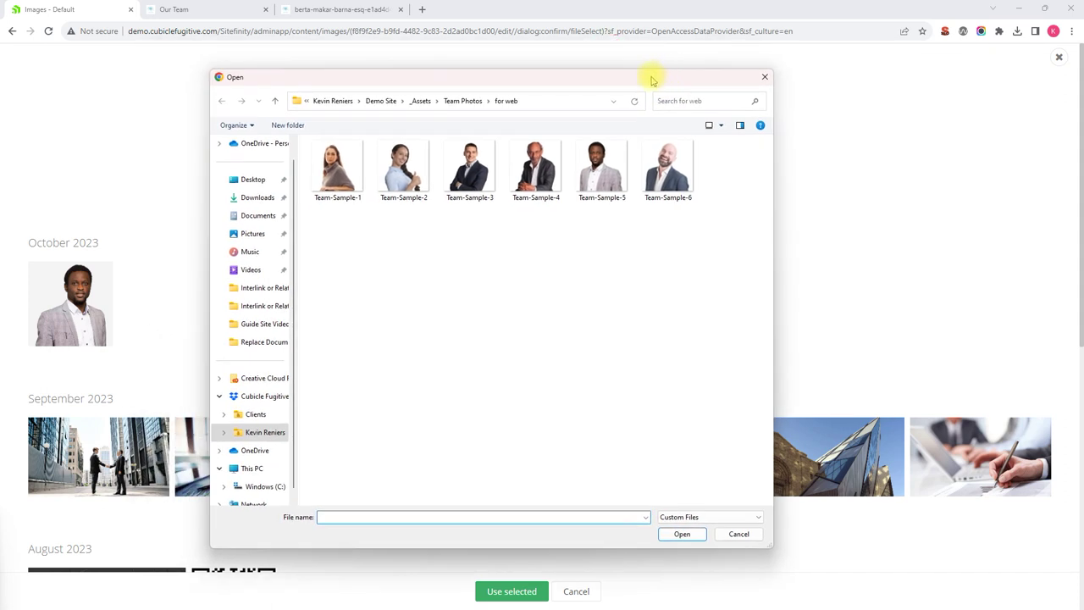
{"action": "left_click", "coordinate": [604, 183]}
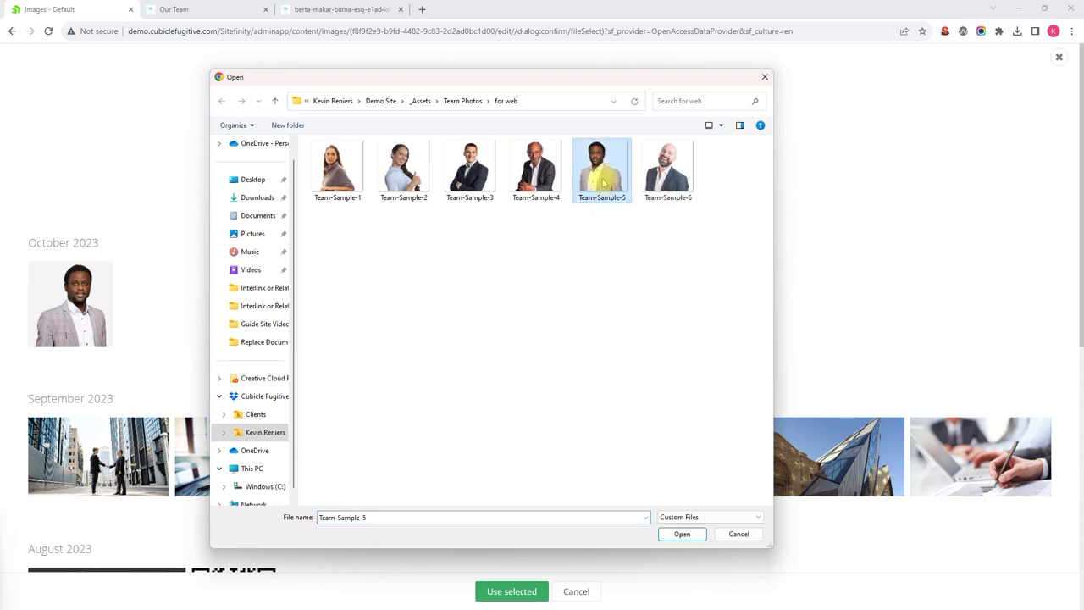
{"action": "left_click", "coordinate": [685, 534]}
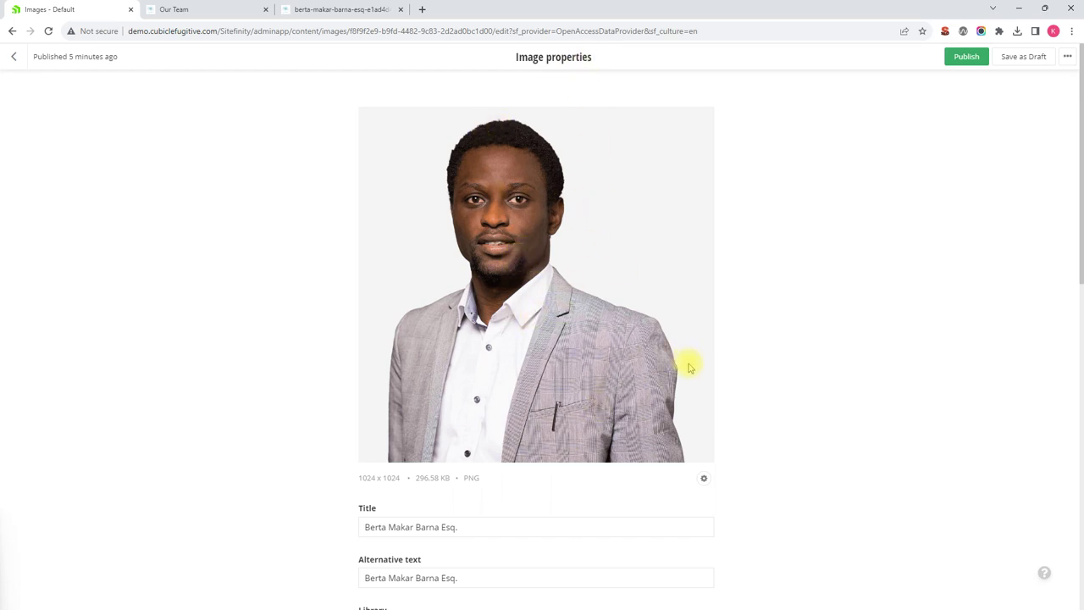
Publish the image with its new Team-Sample-5 file
{"action": "scroll", "coordinate": [752, 350], "scroll_direction": "down", "scroll_amount": 3}
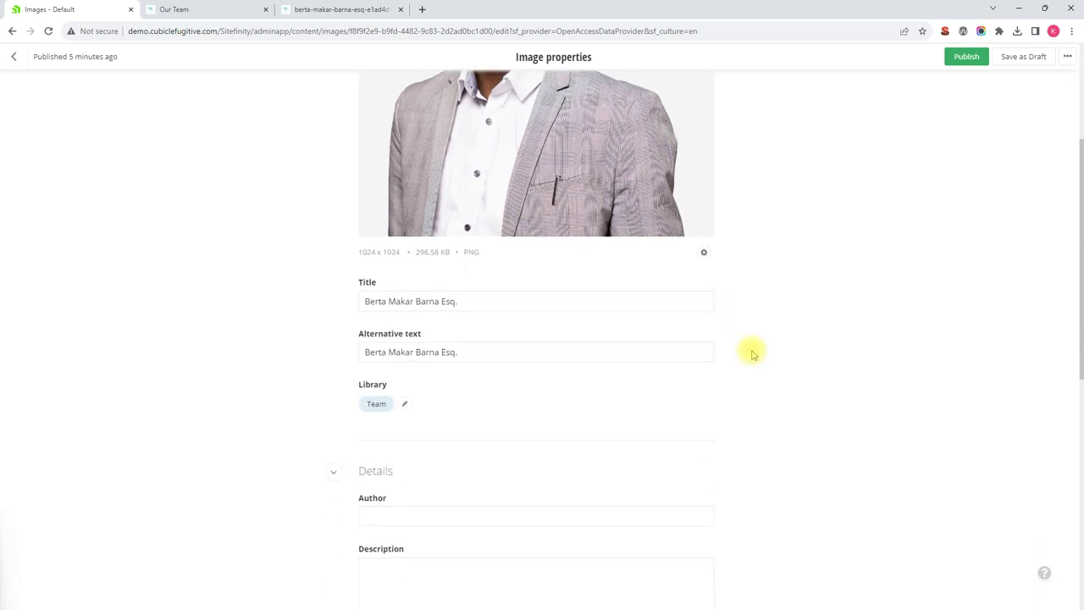
{"action": "scroll", "coordinate": [753, 354], "scroll_direction": "up", "scroll_amount": 2}
{"action": "scroll", "coordinate": [753, 354], "scroll_direction": "up", "scroll_amount": 1}
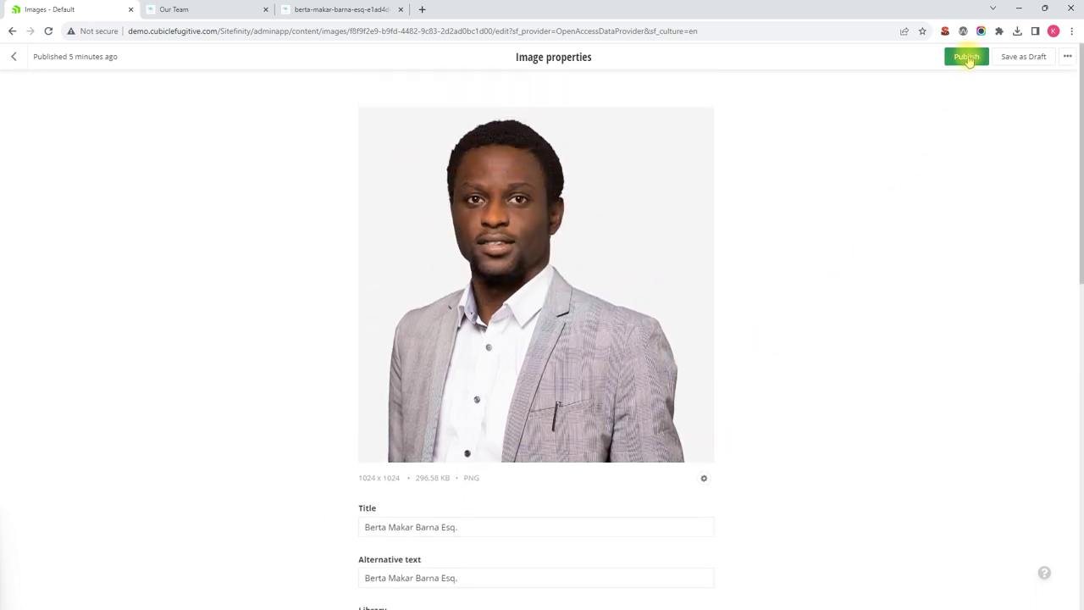
{"action": "left_click", "coordinate": [966, 58]}
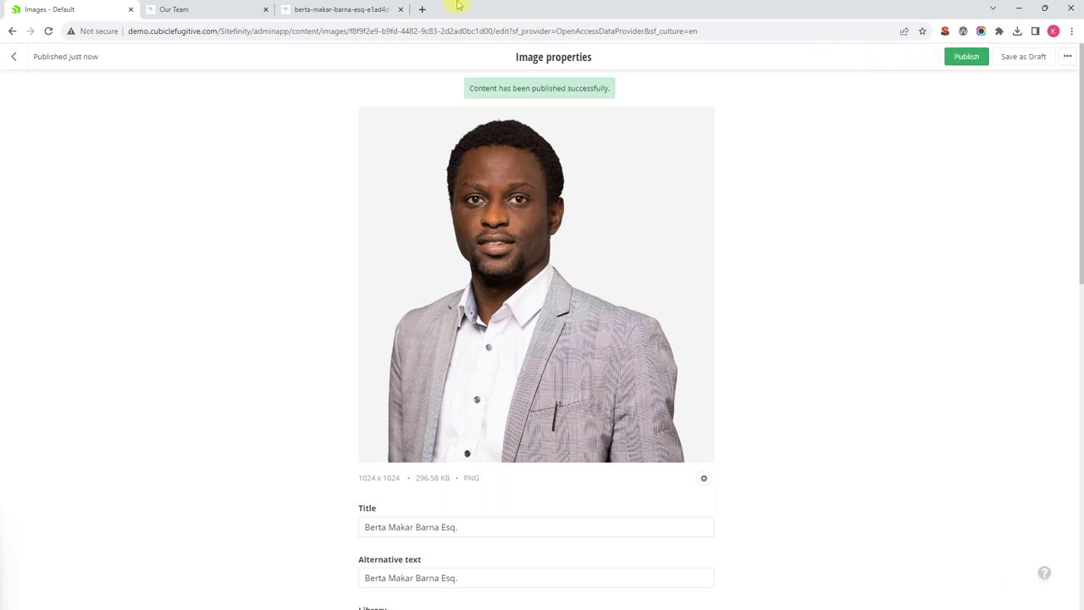
Reload the image file tab and the Our Team page to see the replacement portrait
{"action": "left_click", "coordinate": [322, 11]}
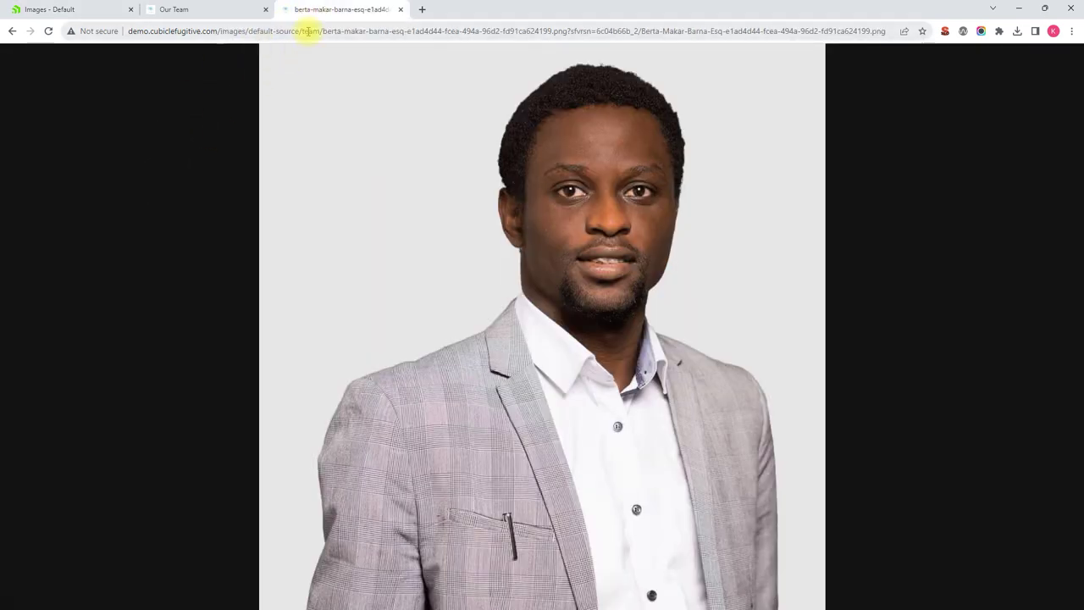
{"action": "left_click", "coordinate": [48, 31]}
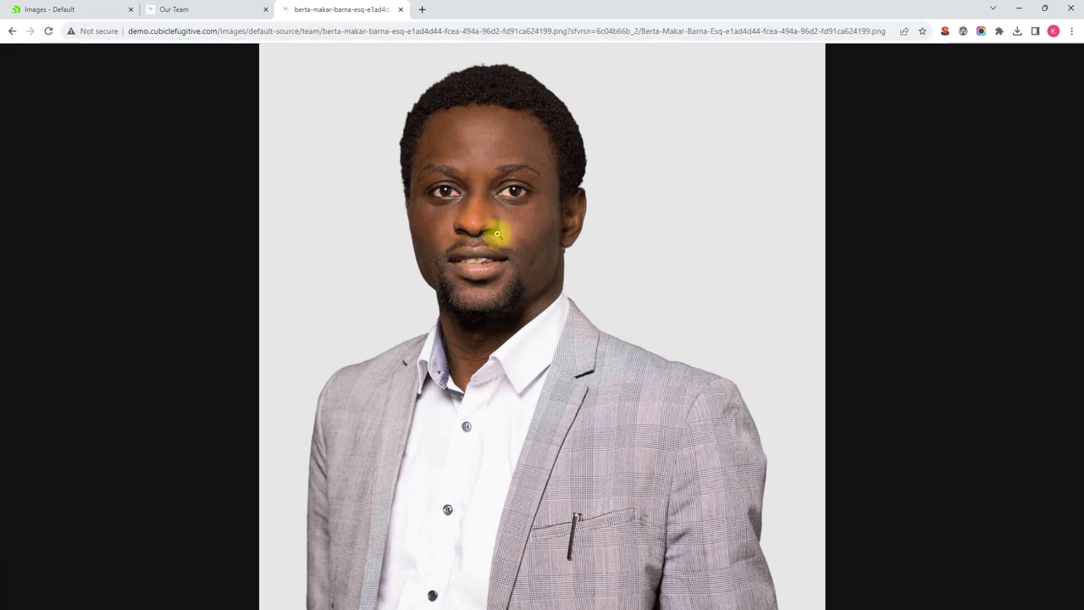
{"action": "left_click", "coordinate": [180, 11]}
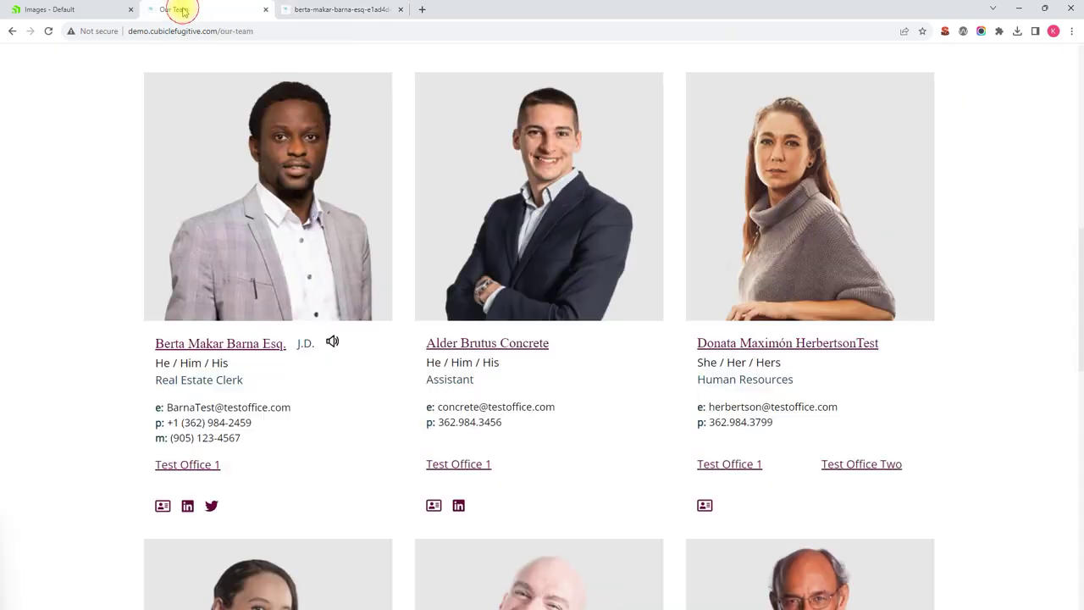
{"action": "scroll", "coordinate": [339, 283], "scroll_direction": "up", "scroll_amount": 2}
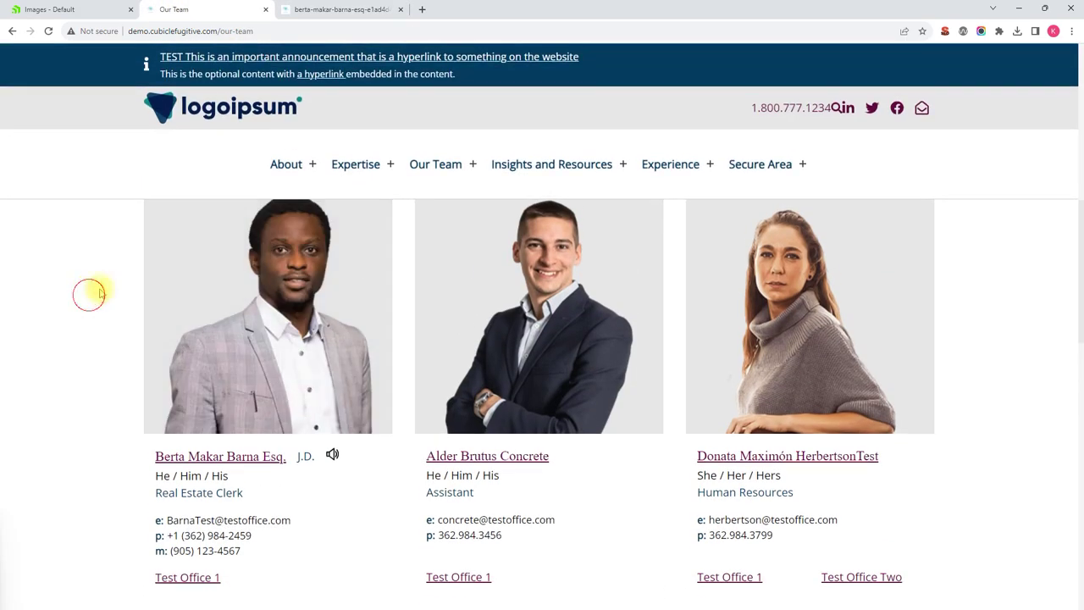
{"action": "left_click", "coordinate": [49, 31]}
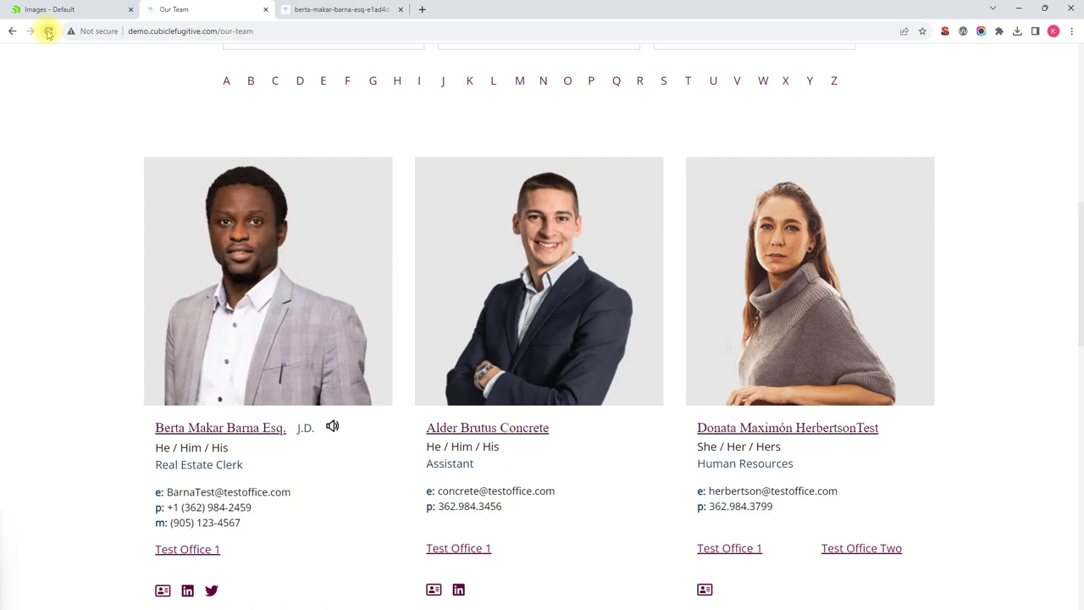
{"action": "mouse_move", "coordinate": [308, 382]}
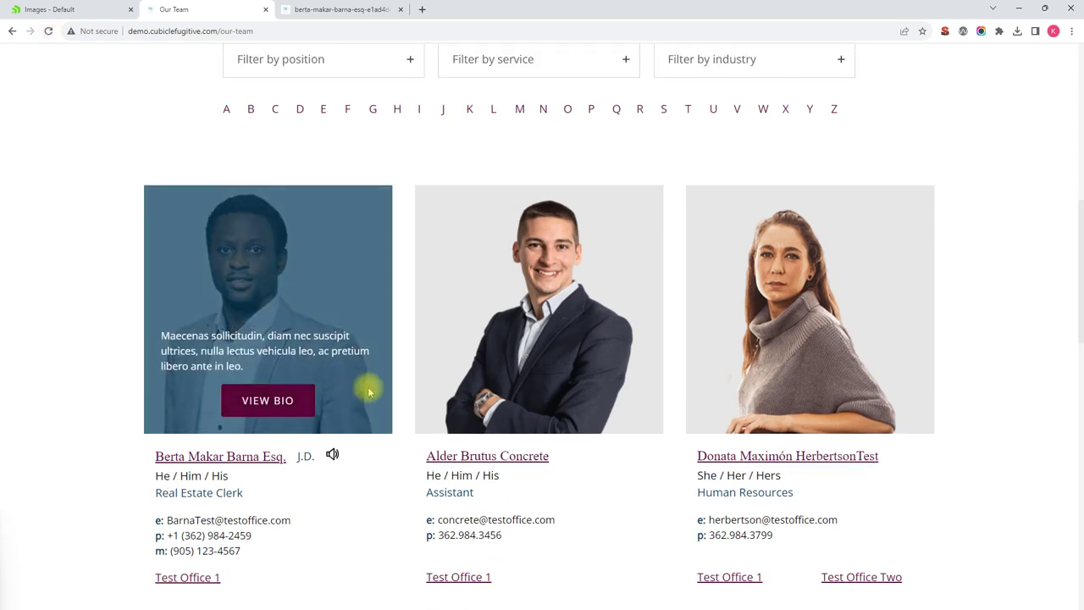